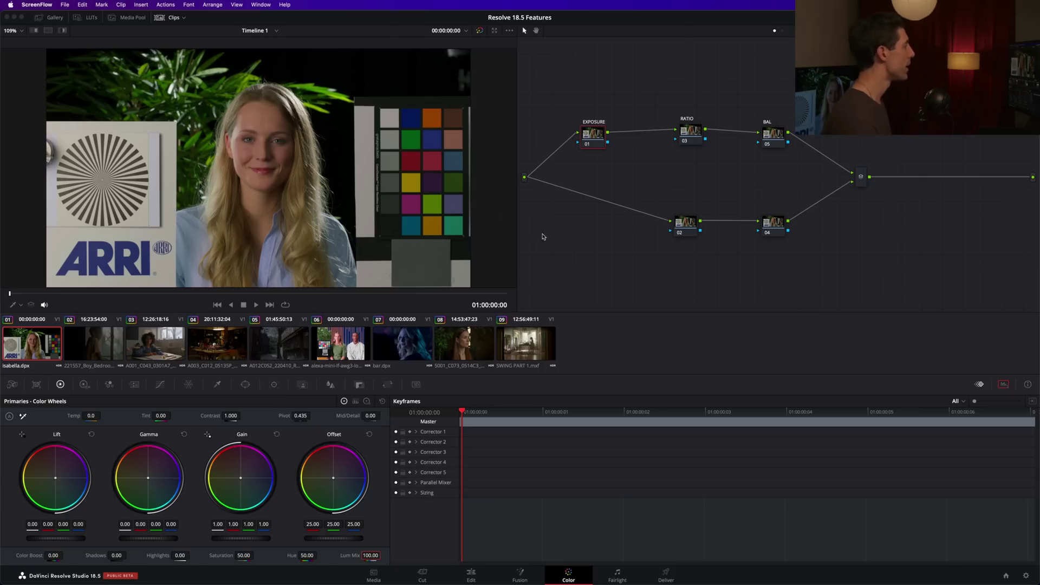
Show the floating Scopes window and shift node 02 and the RATIO node slightly left
{"action": "left_click", "coordinate": [570, 238]}
{"action": "key", "text": "super+shift+w"}
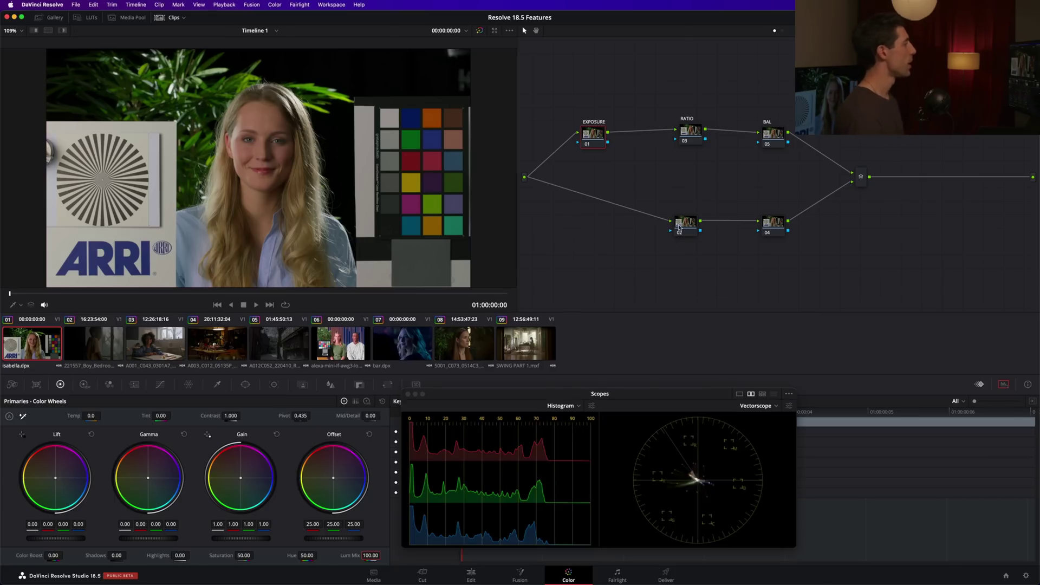
{"action": "left_click_drag", "start_coordinate": [678, 224], "coordinate": [629, 222]}
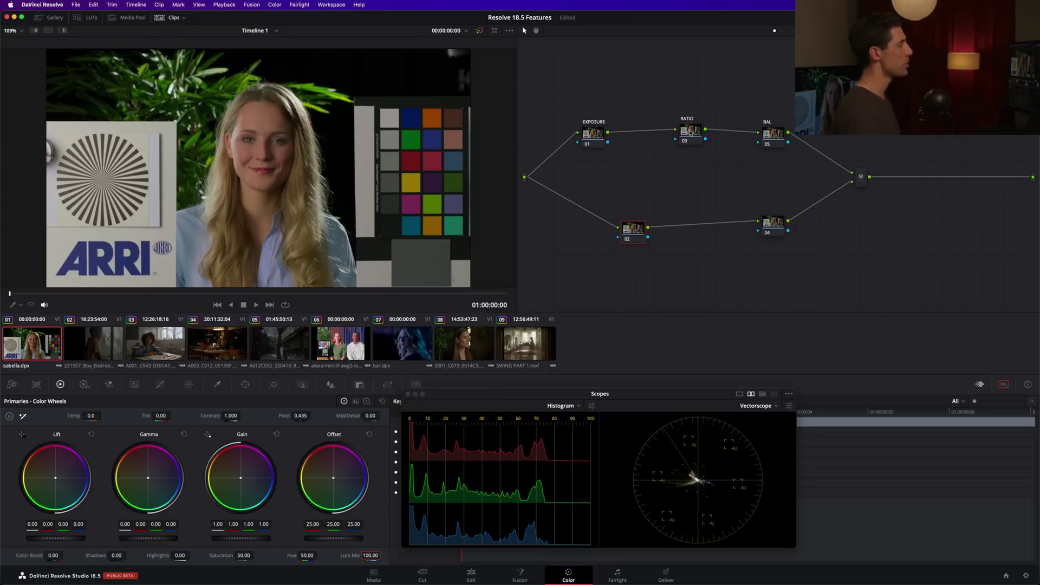
{"action": "left_click_drag", "start_coordinate": [691, 133], "coordinate": [683, 136]}
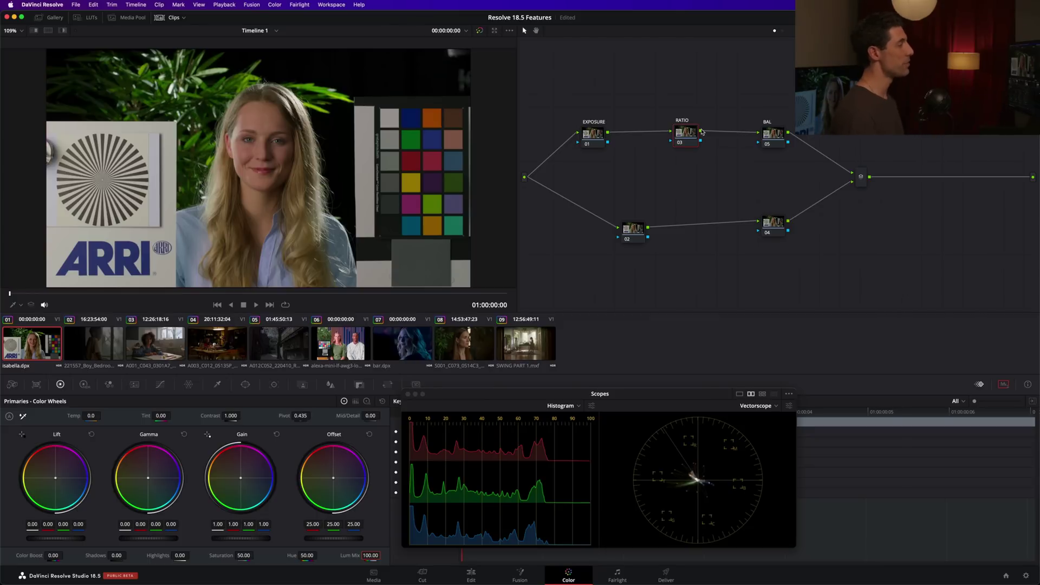
Nudge the RATIO node and scopes window, then toggle the RATIO node repeatedly to compare the grade
{"action": "left_click_drag", "start_coordinate": [687, 139], "coordinate": [684, 138]}
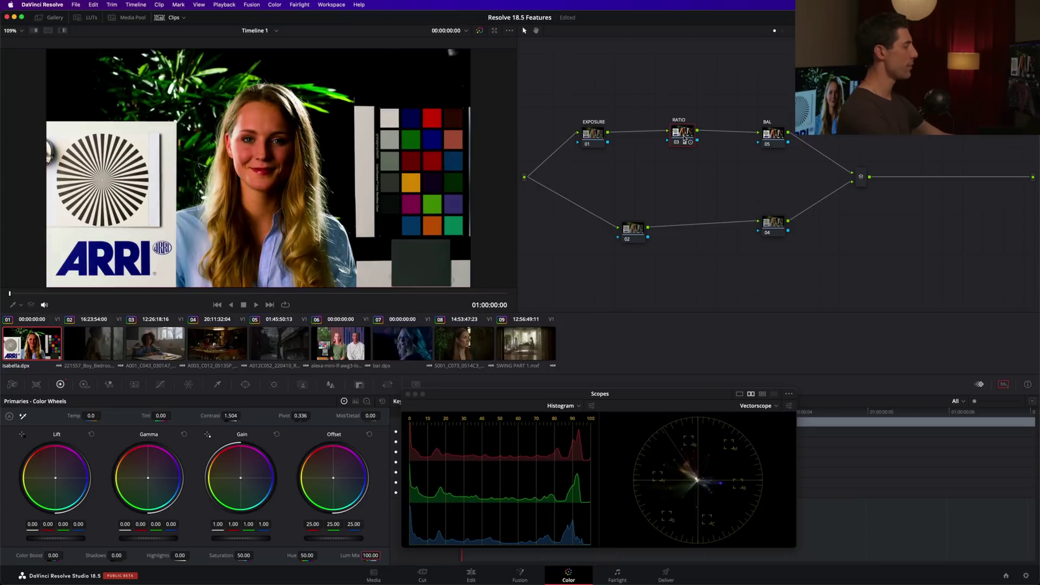
{"action": "left_click_drag", "start_coordinate": [670, 397], "coordinate": [665, 393]}
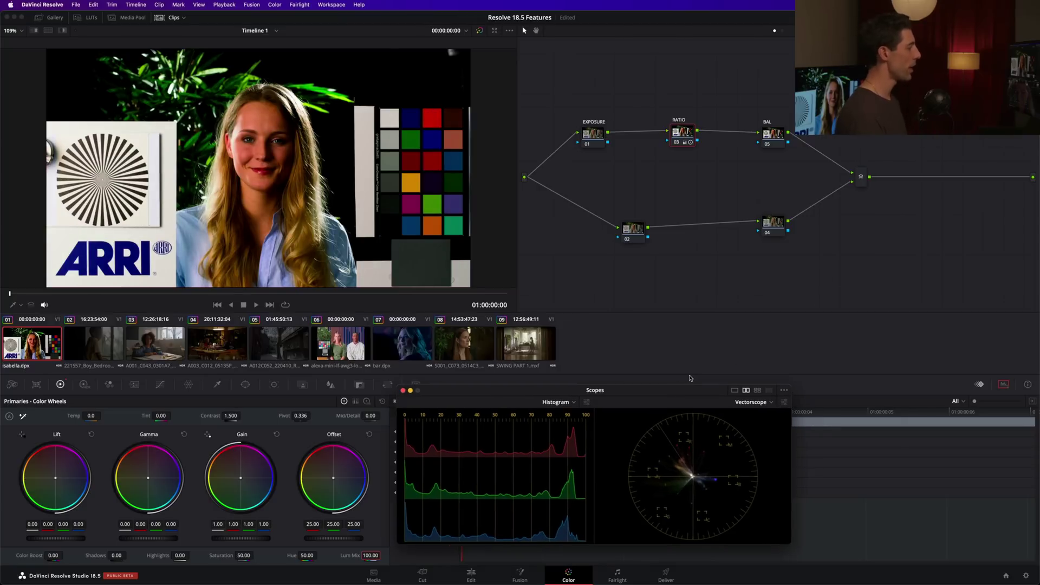
{"action": "key", "text": "shift+d"}
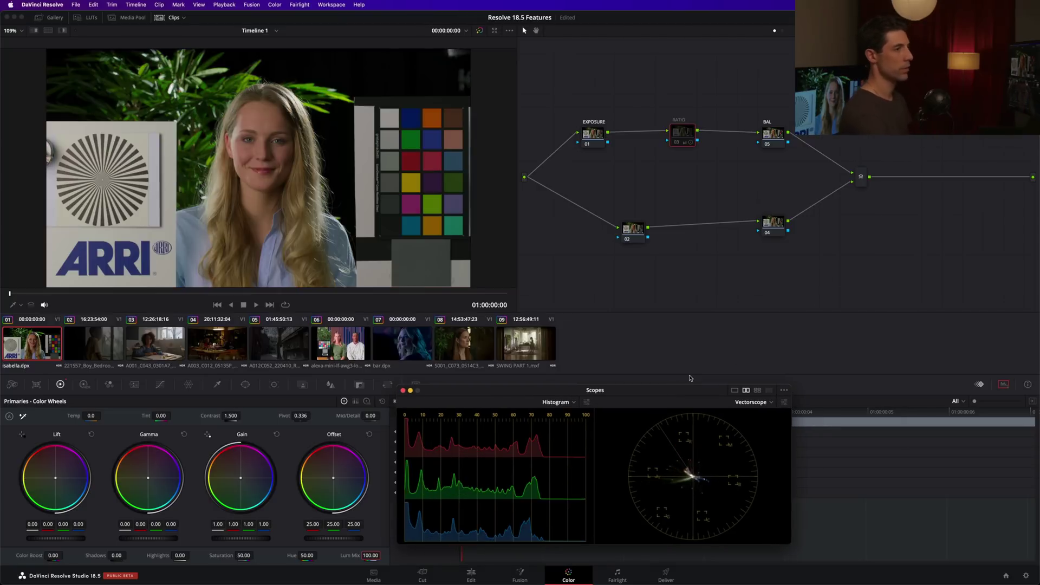
{"action": "key", "text": "shift+d"}
{"action": "key", "text": "shift+d"}
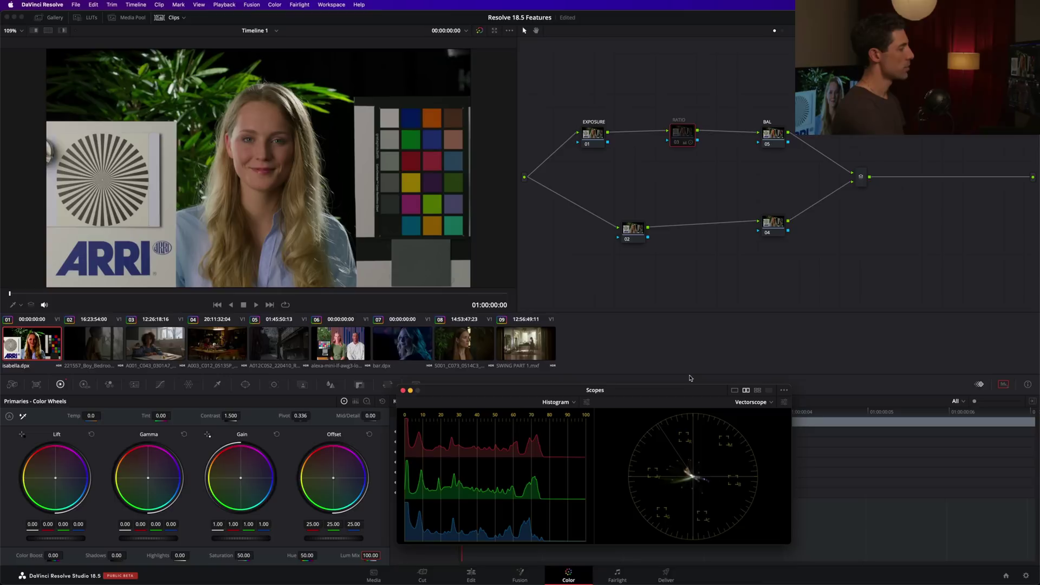
{"action": "key", "text": "shift+d"}
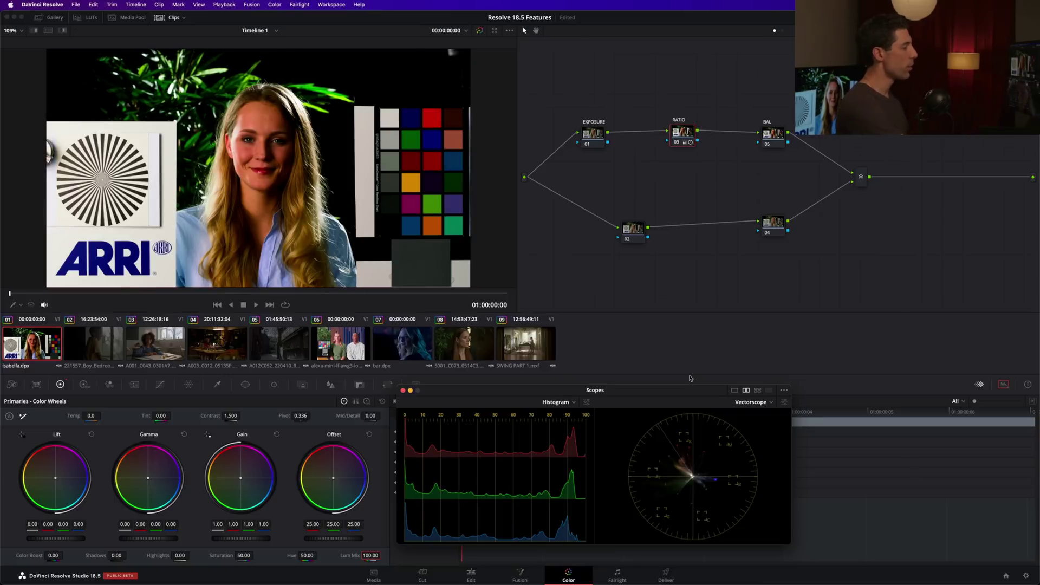
{"action": "key", "text": "shift+d"}
{"action": "key", "text": "shift+d"}
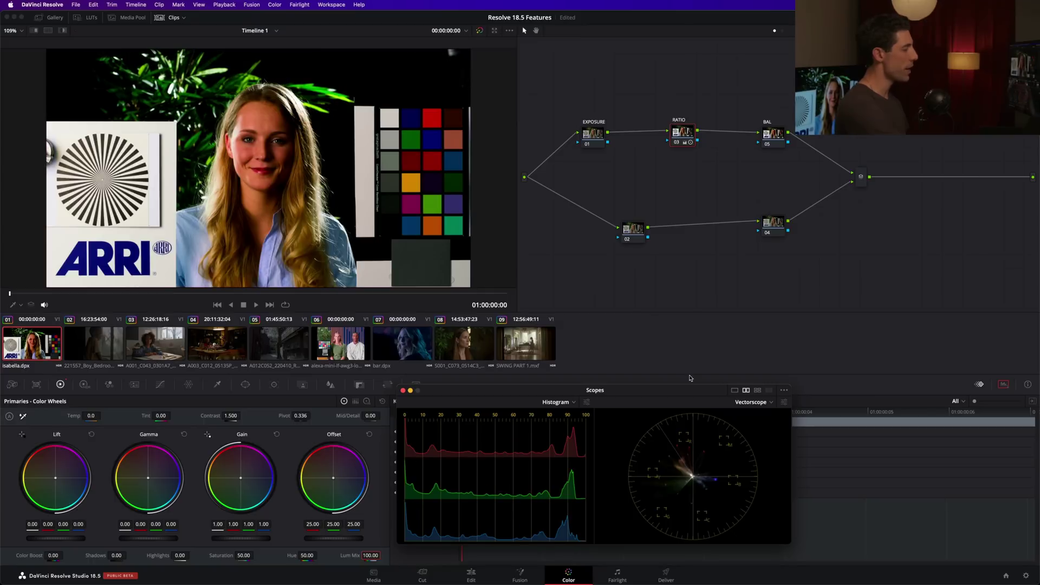
{"action": "key", "text": "shift+d"}
{"action": "key", "text": "shift+d"}
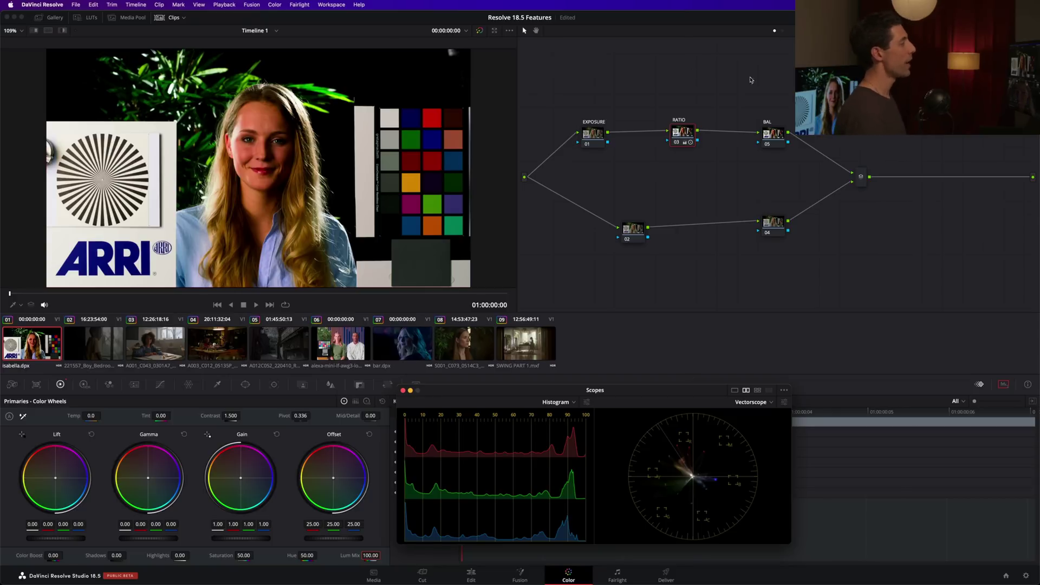
Bring up the RATIO node's context menu with its Composite Mode submenu showing
{"action": "right_click", "coordinate": [681, 131]}
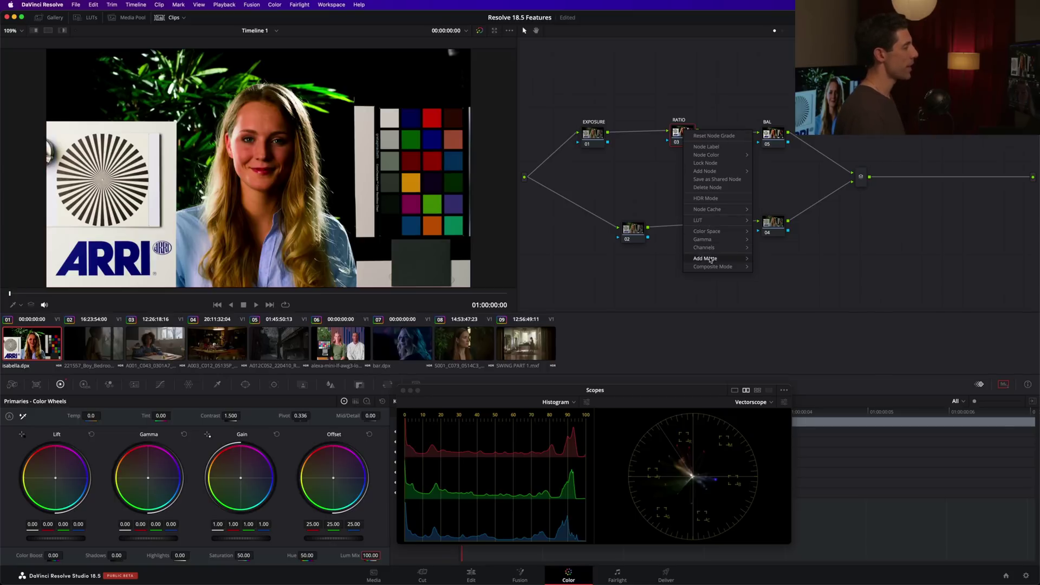
{"action": "mouse_move", "coordinate": [709, 268]}
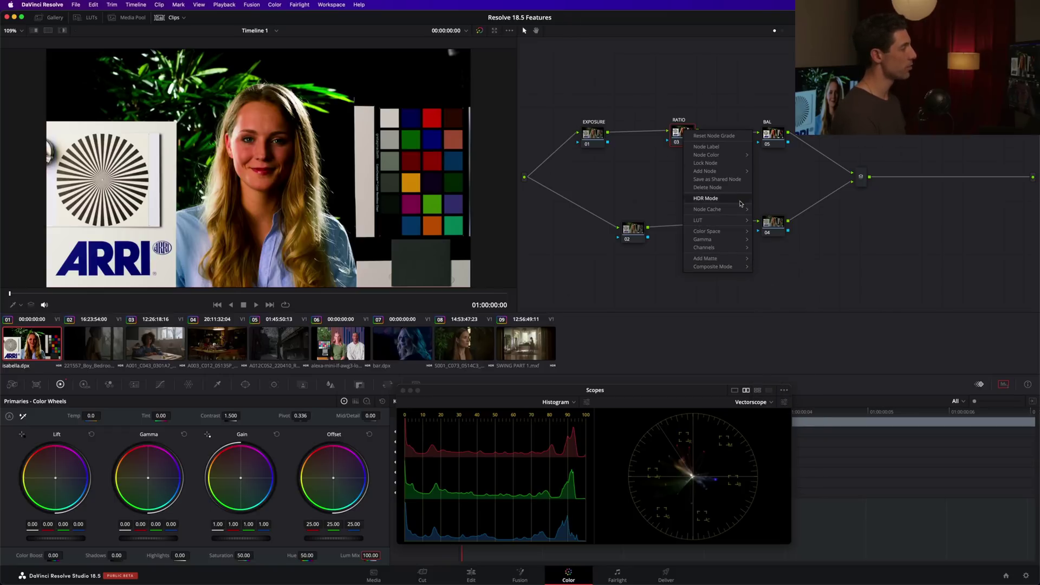
{"action": "mouse_move", "coordinate": [727, 267]}
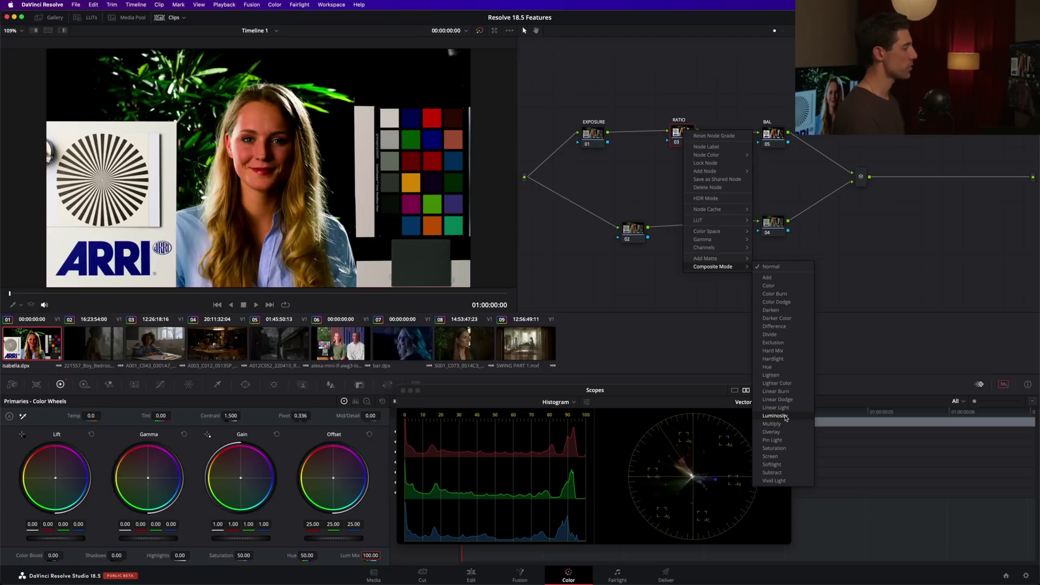
Set the RATIO node's composite mode to Luminosity and toggle it to compare before and after
{"action": "left_click", "coordinate": [785, 416]}
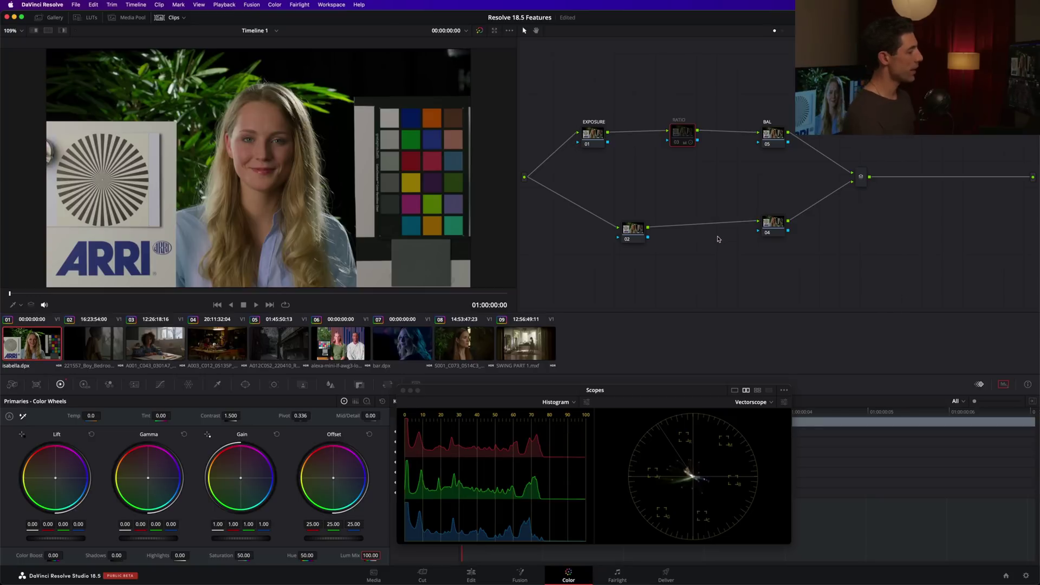
{"action": "key", "text": "ctrl+d"}
{"action": "key", "text": "ctrl+d"}
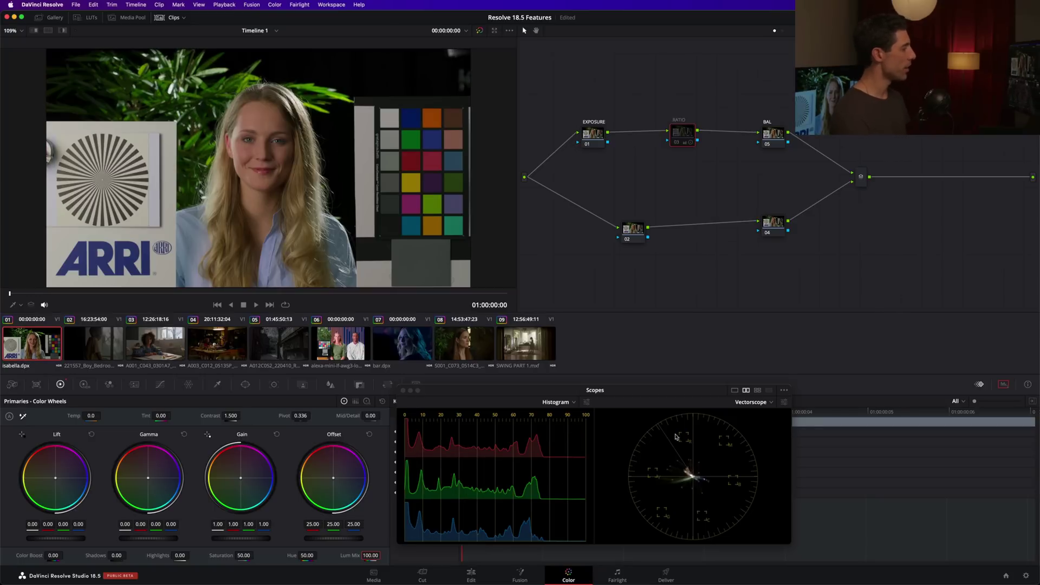
{"action": "key", "text": "ctrl+d"}
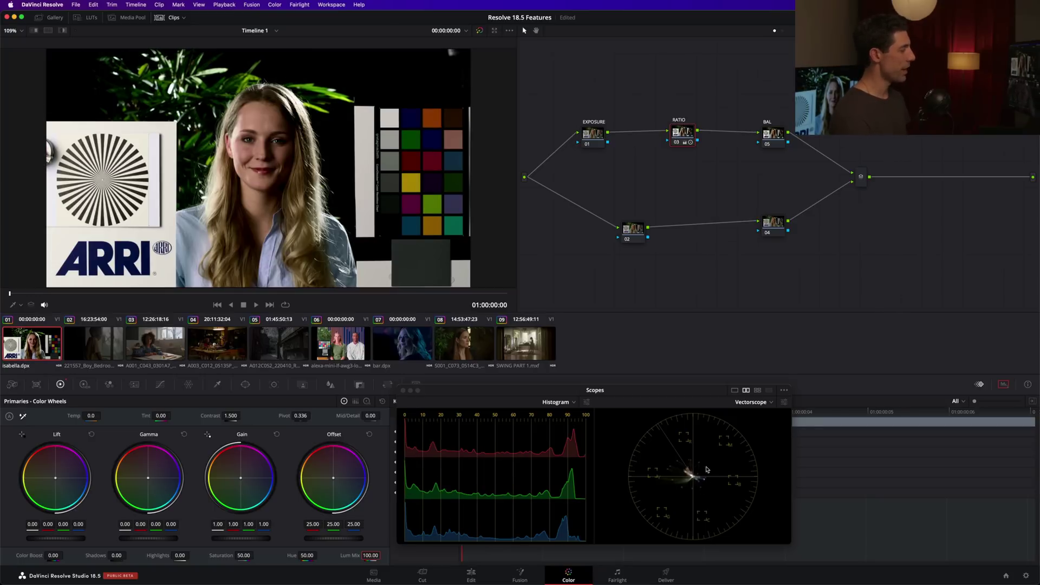
{"action": "key", "text": "ctrl+d"}
{"action": "key", "text": "ctrl+d"}
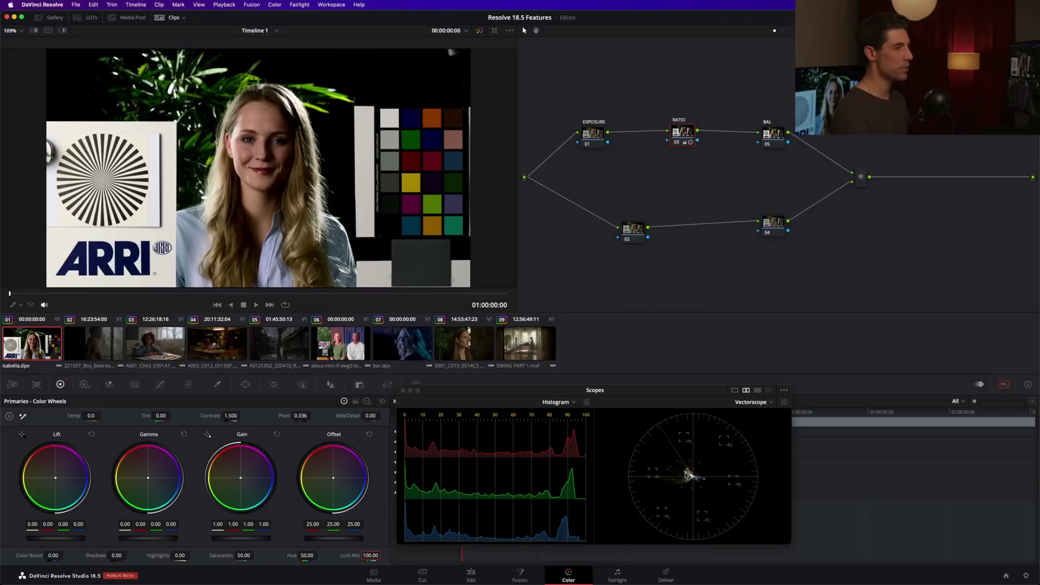
{"action": "key", "text": "ctrl+d"}
{"action": "key", "text": "ctrl+d"}
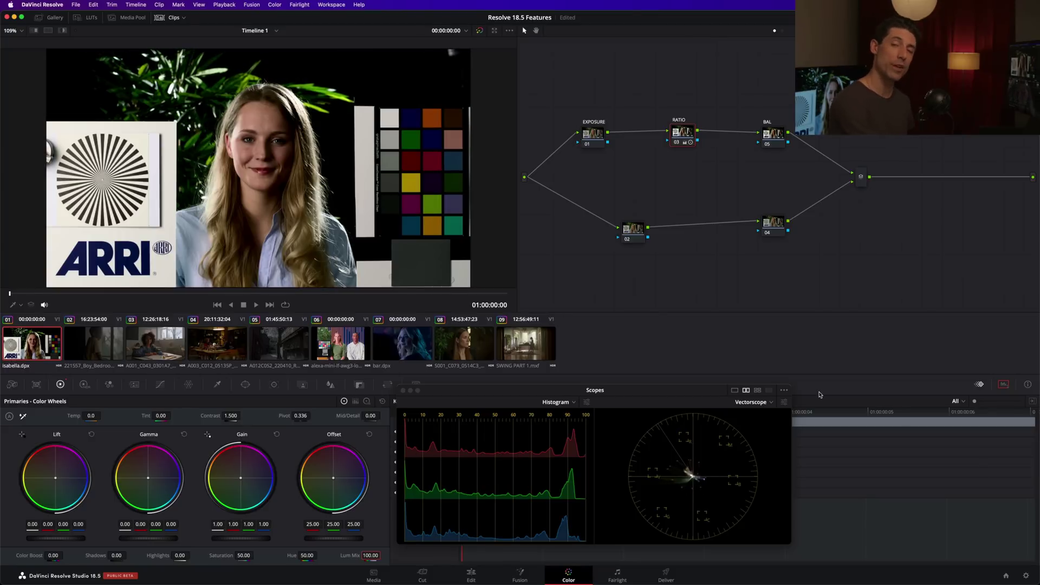
{"action": "key", "text": "ctrl+d"}
{"action": "key", "text": "ctrl+d"}
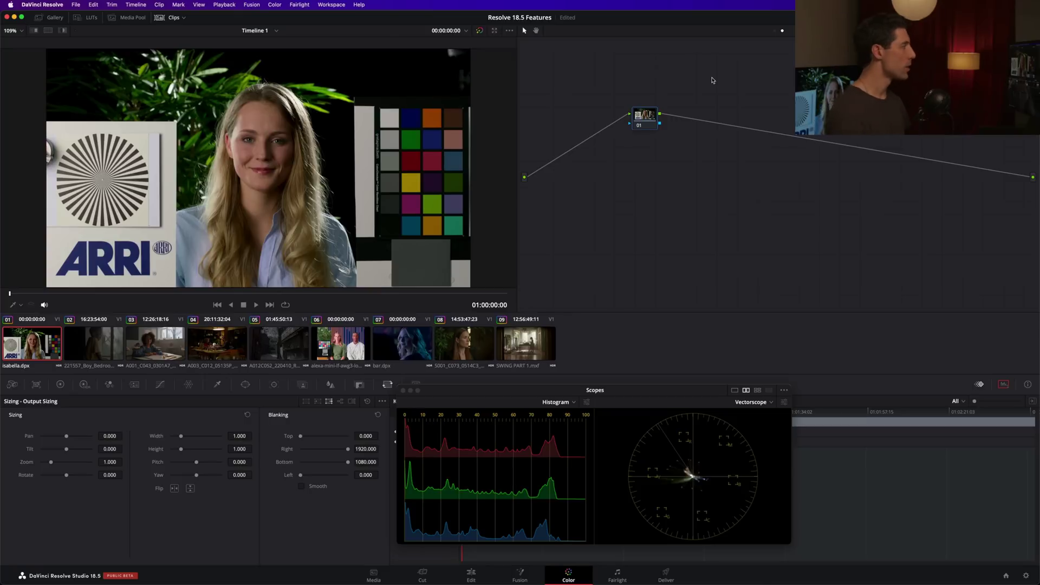
Apply the 2383_DWG_to_DWG_v2 LUT from the LUTs panel to node 01
{"action": "left_click", "coordinate": [89, 18]}
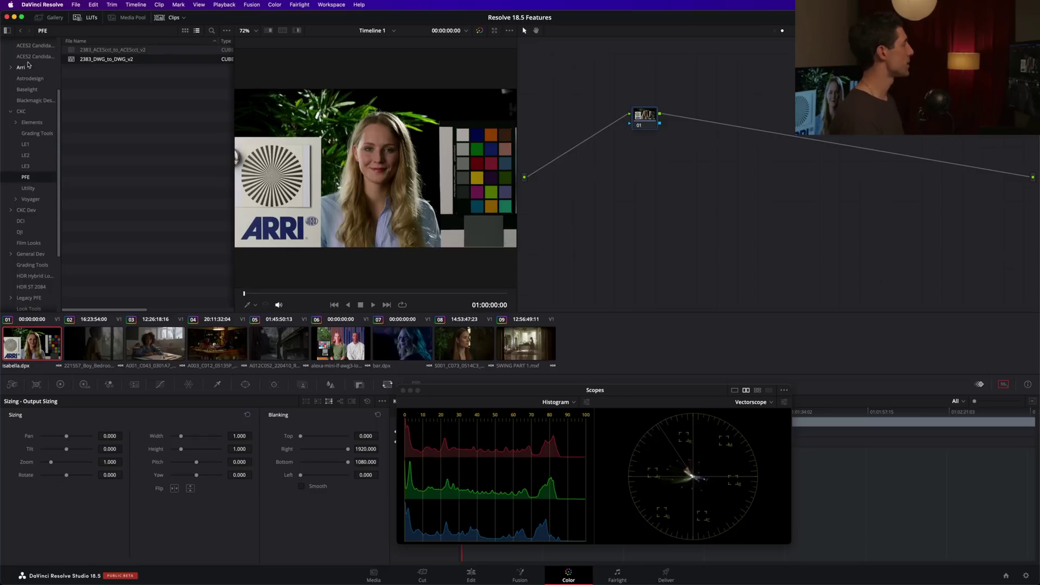
{"action": "double_click", "coordinate": [74, 59]}
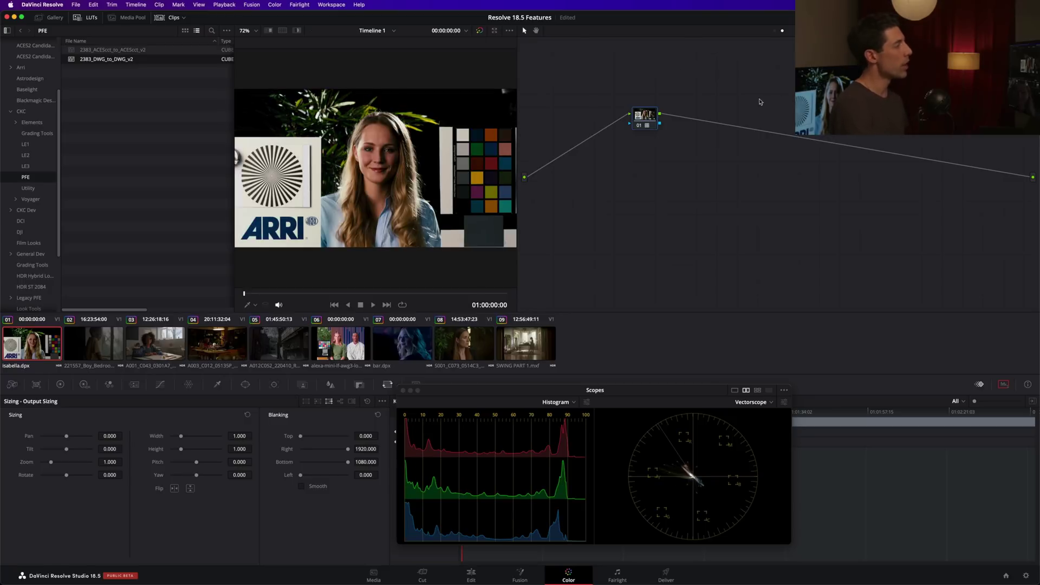
{"action": "left_click", "coordinate": [638, 126]}
{"action": "key", "text": "ctrl+d"}
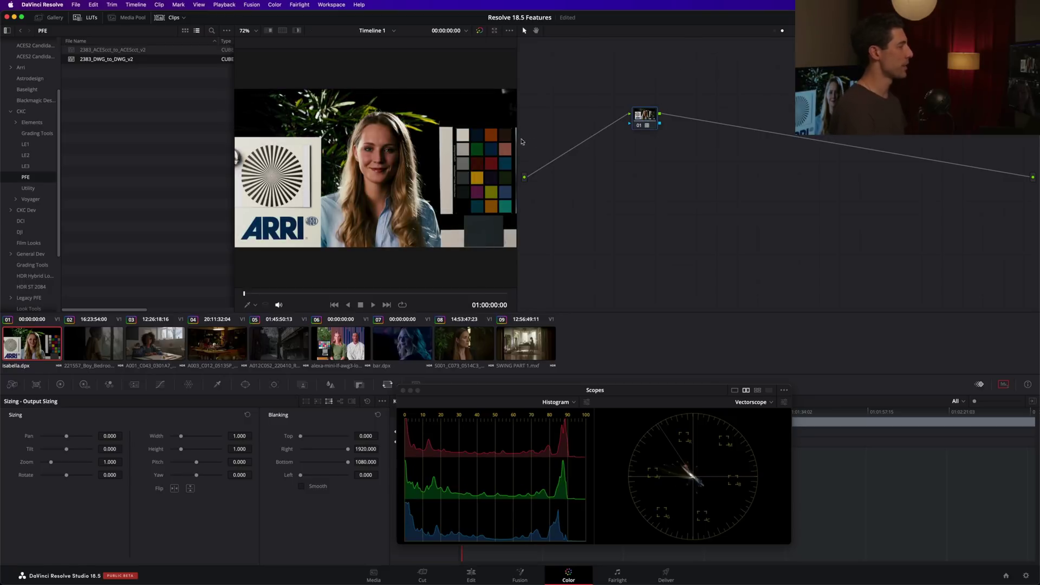
{"action": "scroll", "coordinate": [494, 166], "scroll_direction": "up", "scroll_amount": 10}
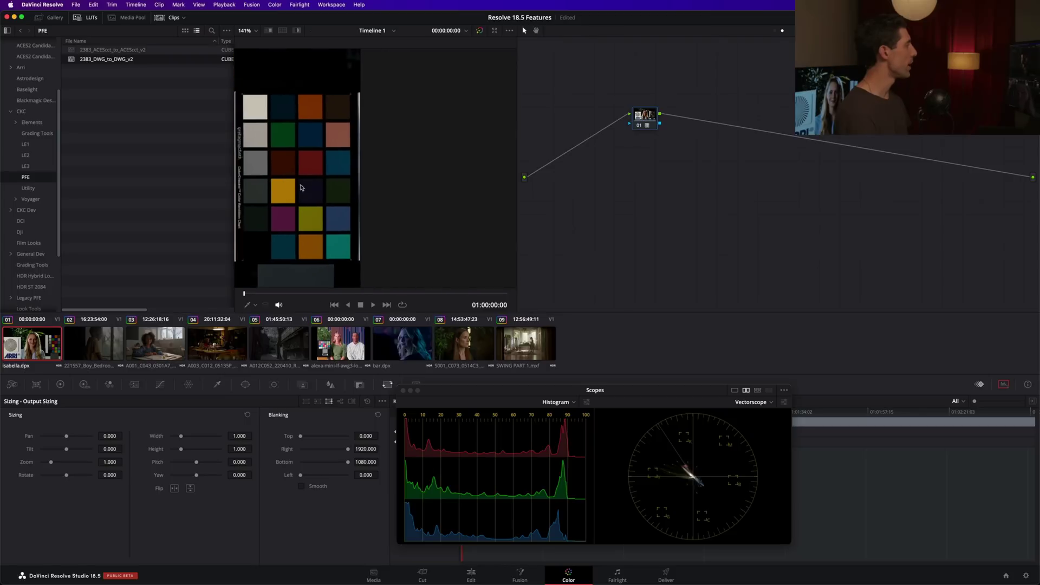
{"action": "scroll", "coordinate": [355, 174], "scroll_direction": "up", "scroll_amount": 3}
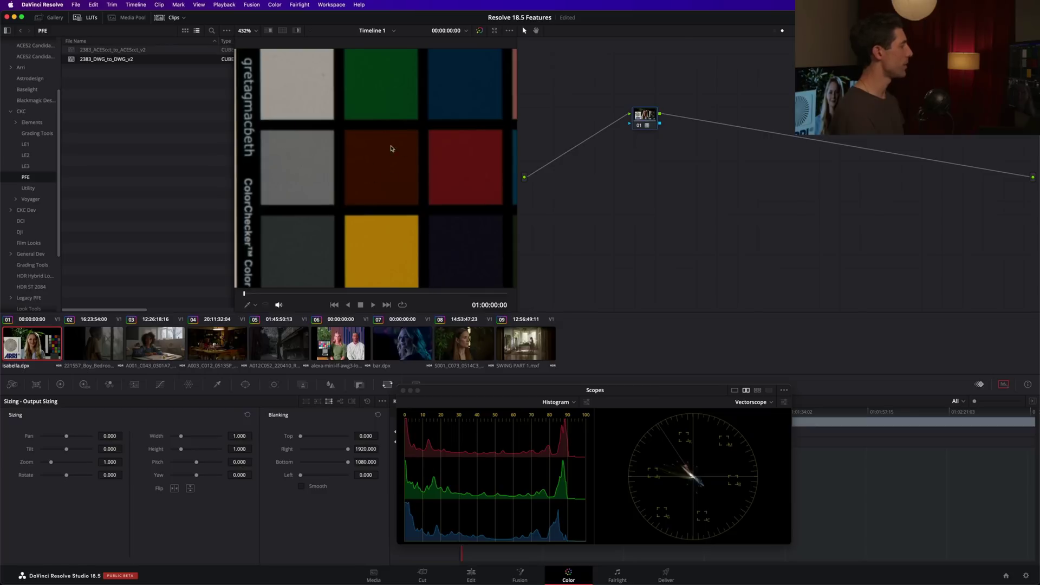
{"action": "scroll", "coordinate": [392, 158], "scroll_direction": "down", "scroll_amount": 3}
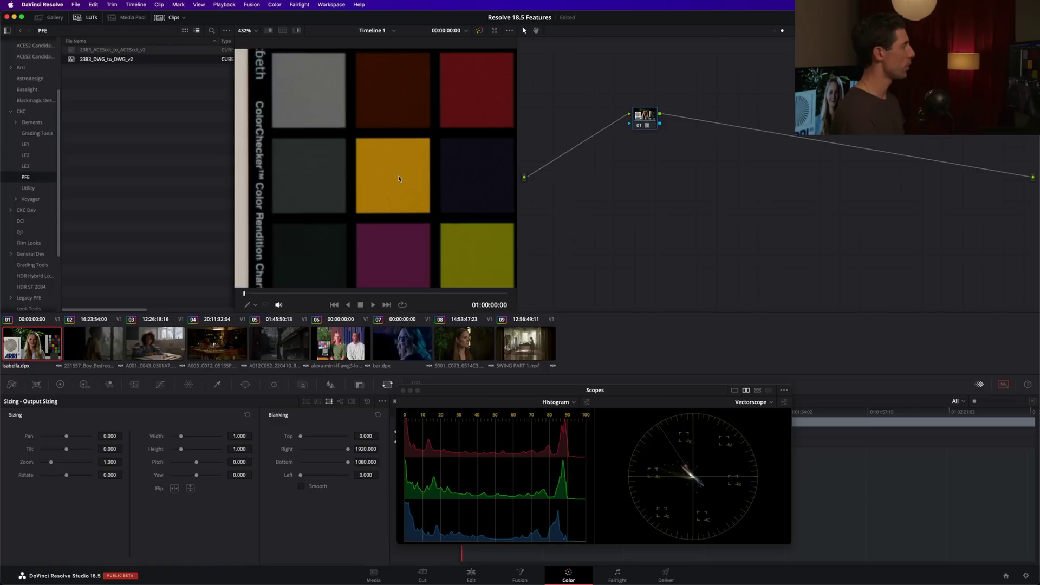
{"action": "key", "text": "shift+z"}
{"action": "key", "text": "super+d"}
{"action": "key", "text": "super+d"}
{"action": "key", "text": "super+d"}
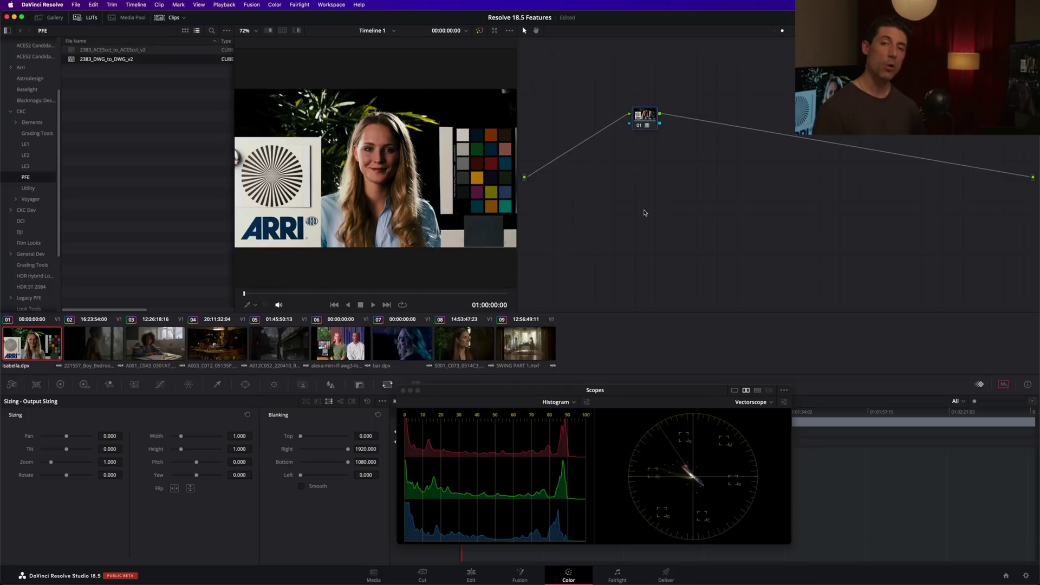
{"action": "right_click", "coordinate": [643, 118]}
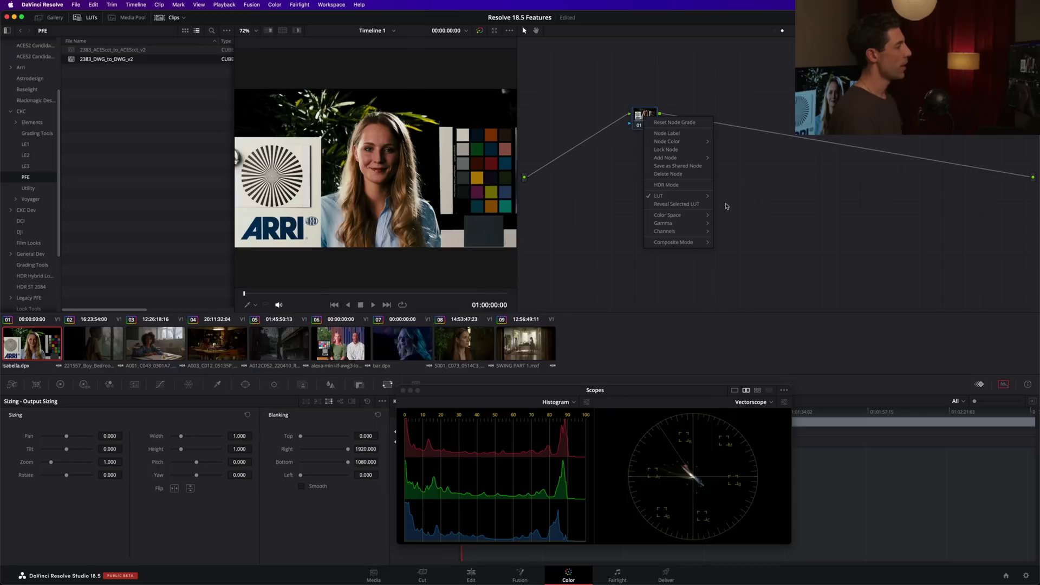
{"action": "mouse_move", "coordinate": [691, 242]}
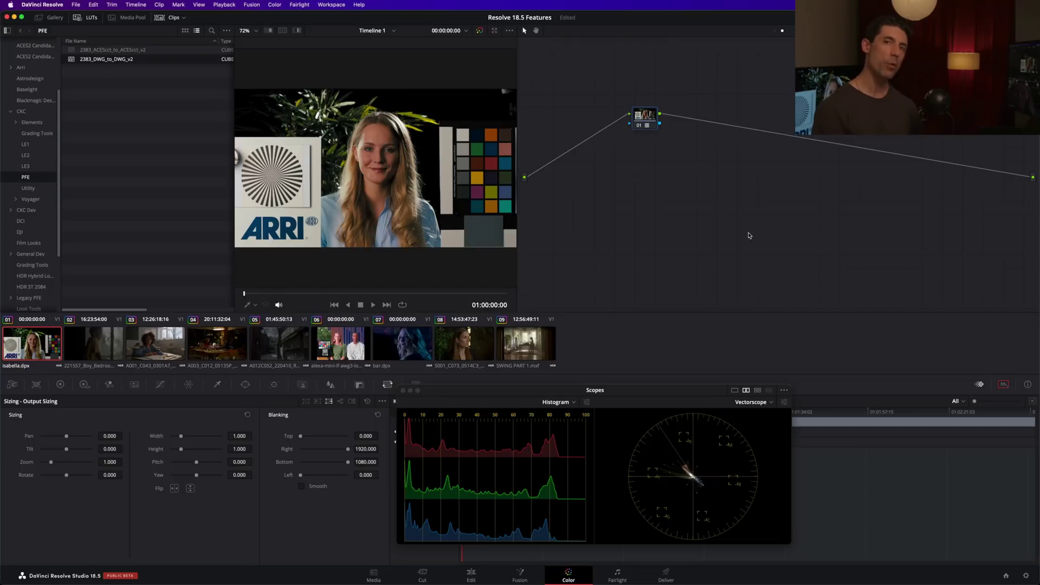
Lower node 01 slightly in the graph and leave its composite mode on Color
{"action": "left_click_drag", "start_coordinate": [649, 120], "coordinate": [651, 136]}
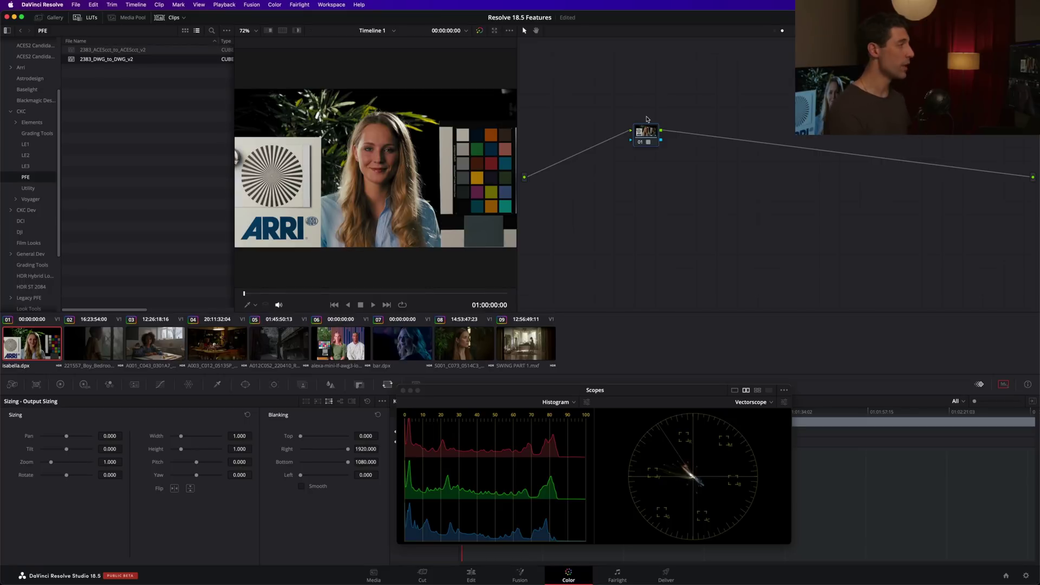
{"action": "right_click", "coordinate": [647, 131]}
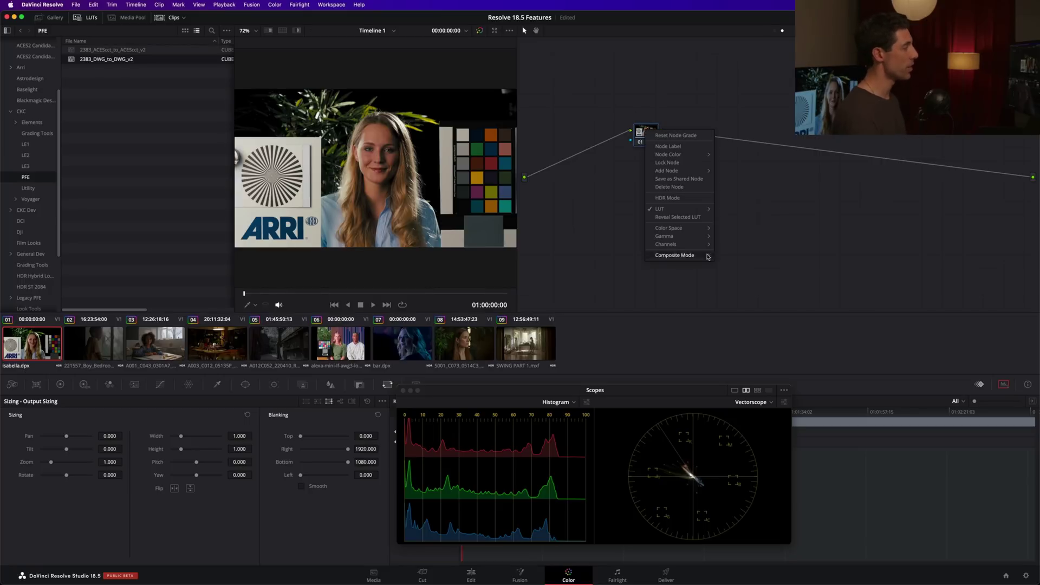
{"action": "mouse_move", "coordinate": [707, 256]}
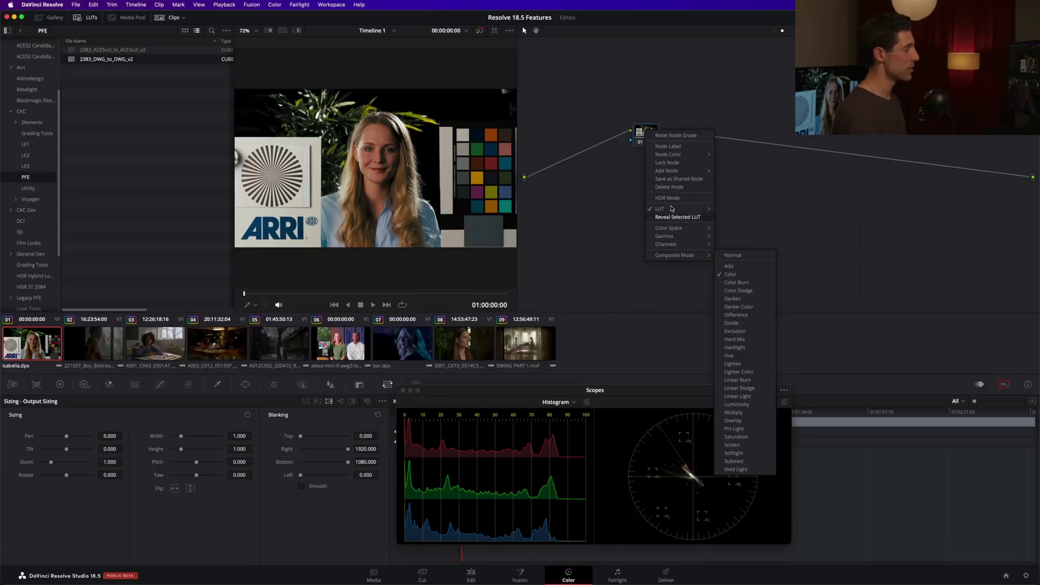
{"action": "left_click", "coordinate": [667, 130]}
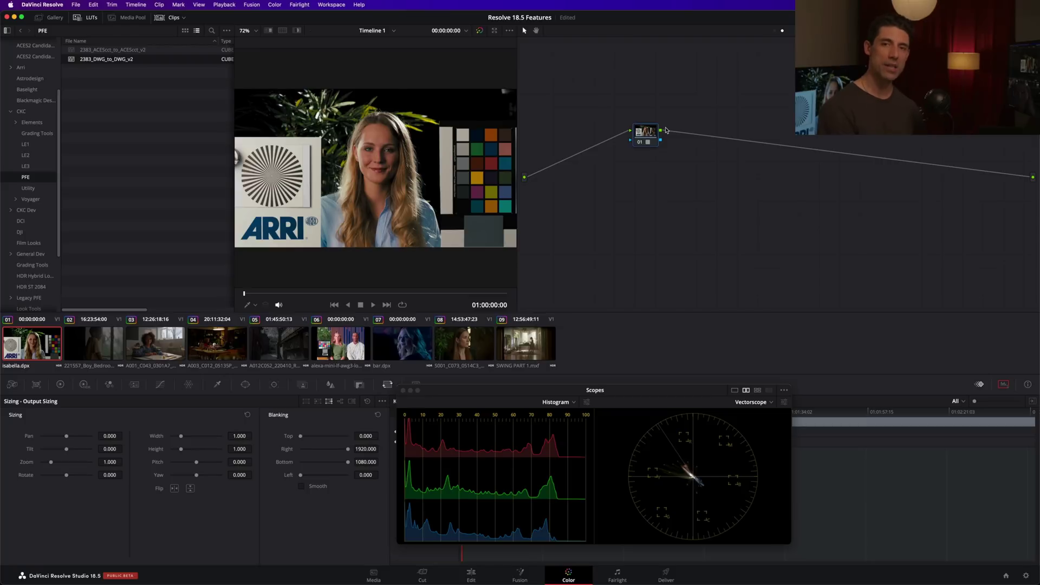
Save the project, then set node 01's composite mode to Luminosity
{"action": "key", "text": "super+s"}
{"action": "right_click", "coordinate": [648, 130]}
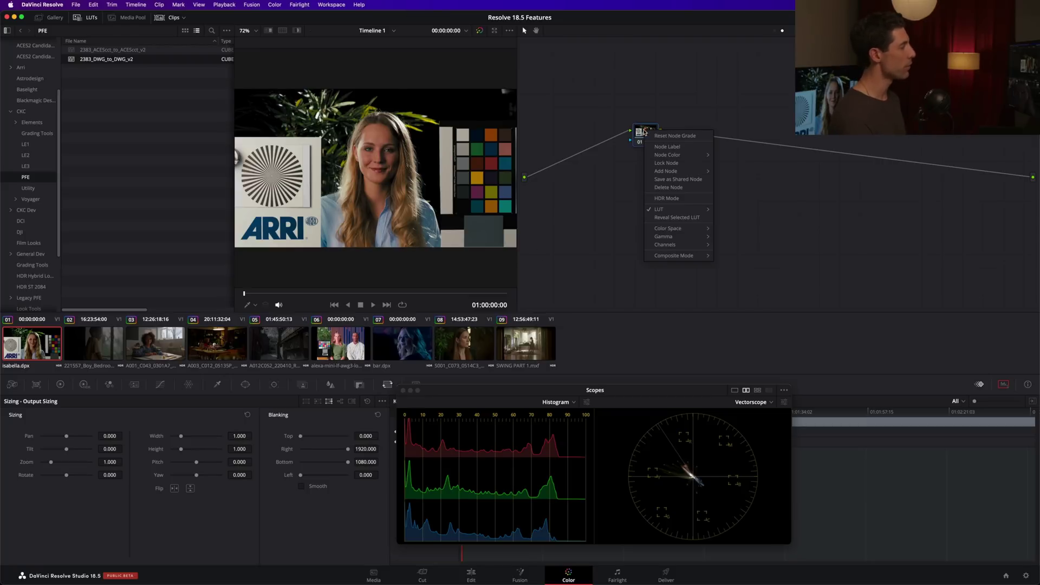
{"action": "mouse_move", "coordinate": [668, 256]}
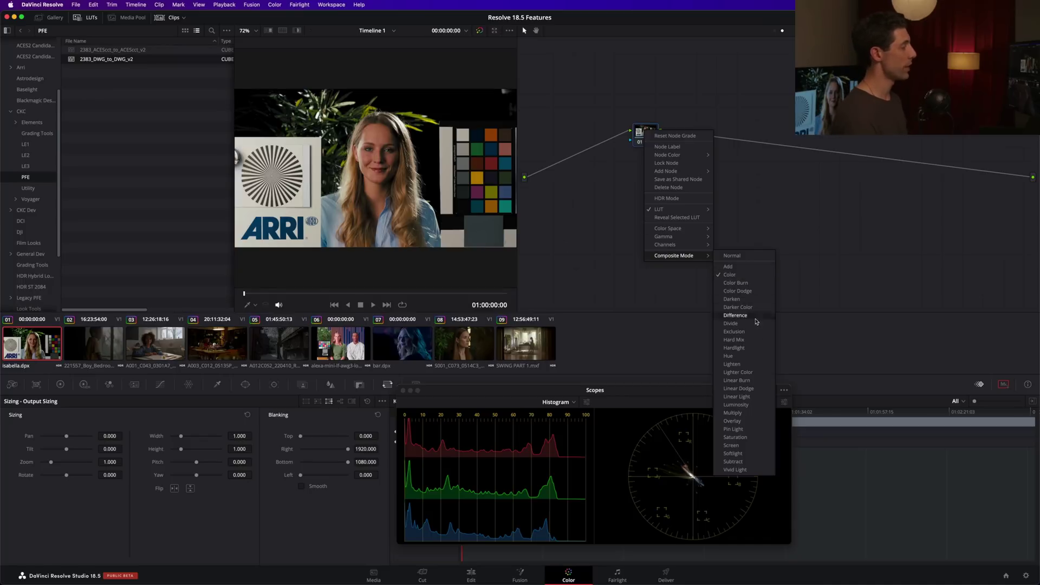
{"action": "left_click", "coordinate": [753, 406]}
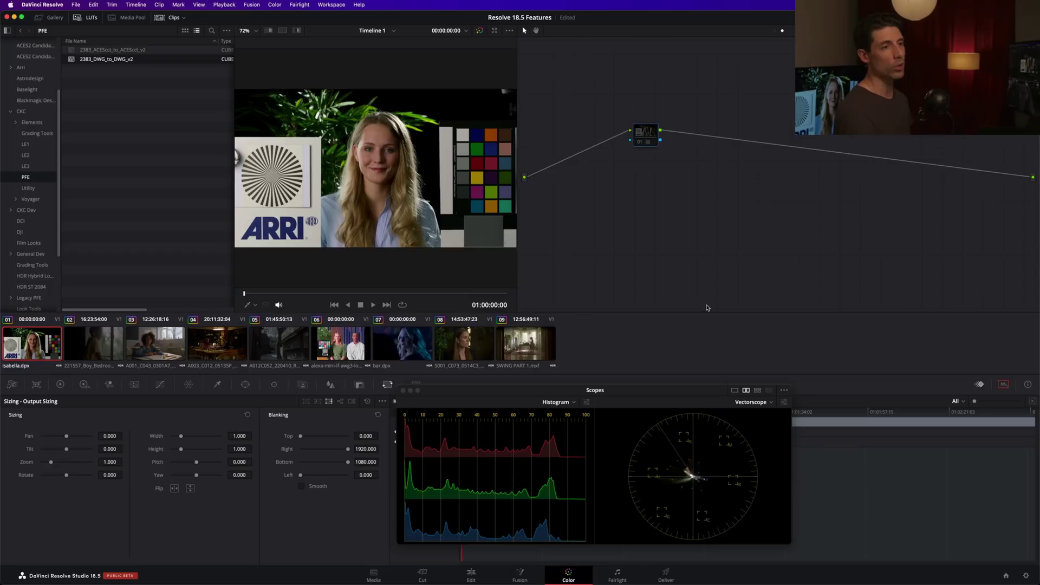
{"action": "scroll", "coordinate": [409, 182], "scroll_direction": "up", "scroll_amount": 3}
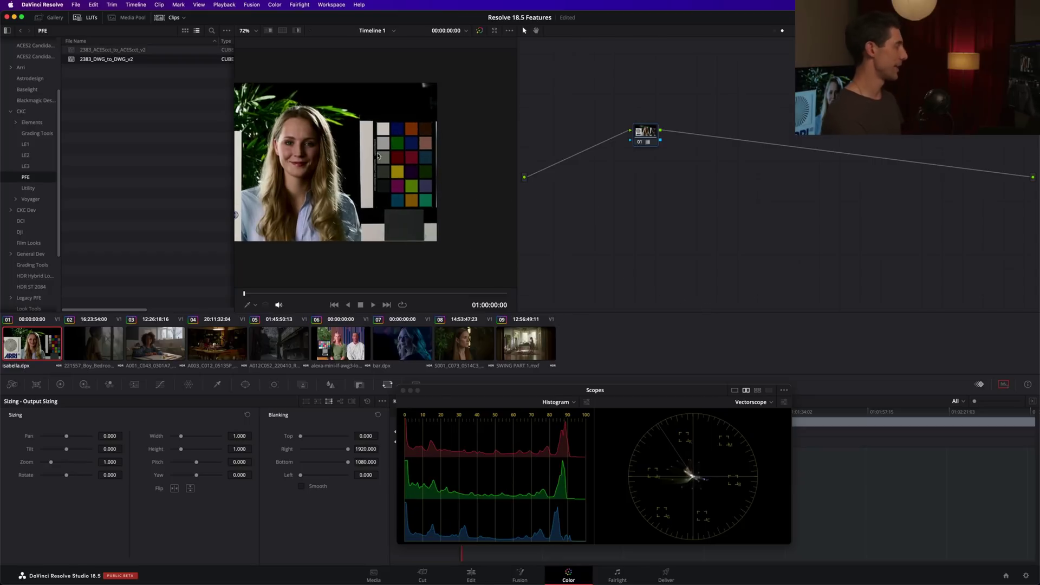
{"action": "scroll", "coordinate": [410, 183], "scroll_direction": "up", "scroll_amount": 8}
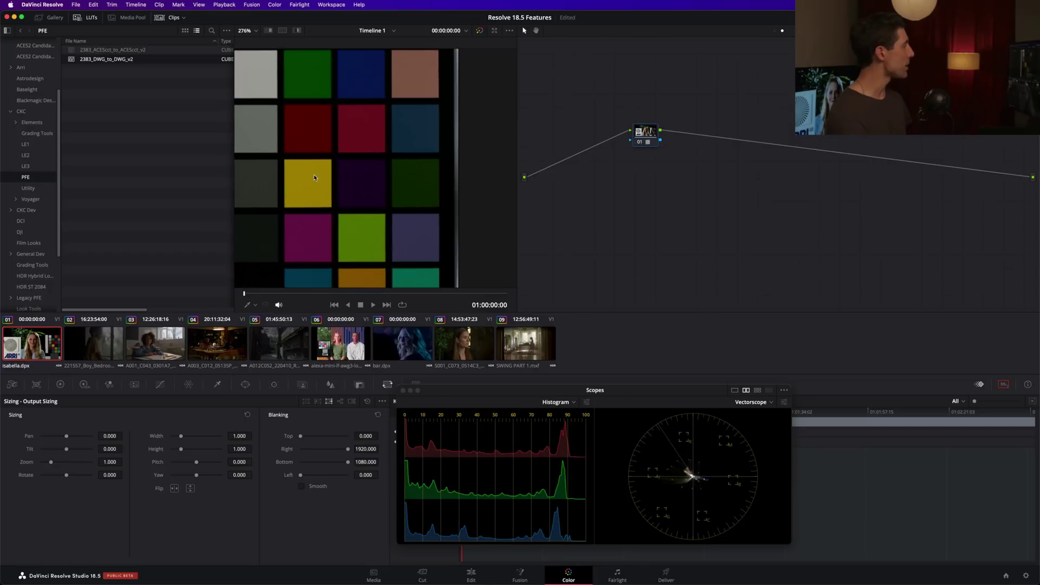